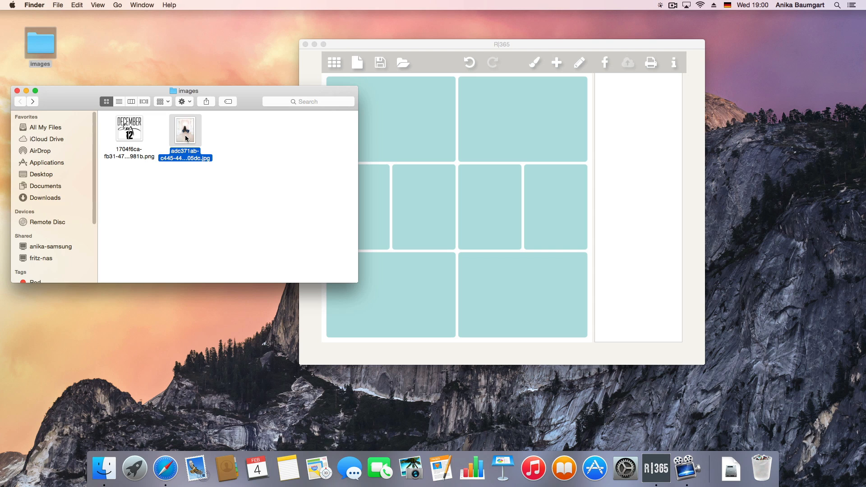
pyautogui.moveTo(186, 138); pyautogui.dragTo(435, 204)
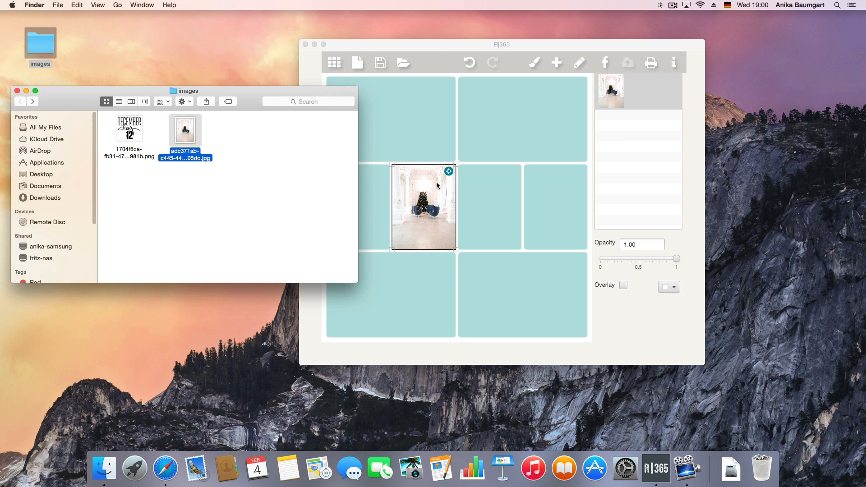
pyautogui.press('BackSpace')
pyautogui.click(402, 187)
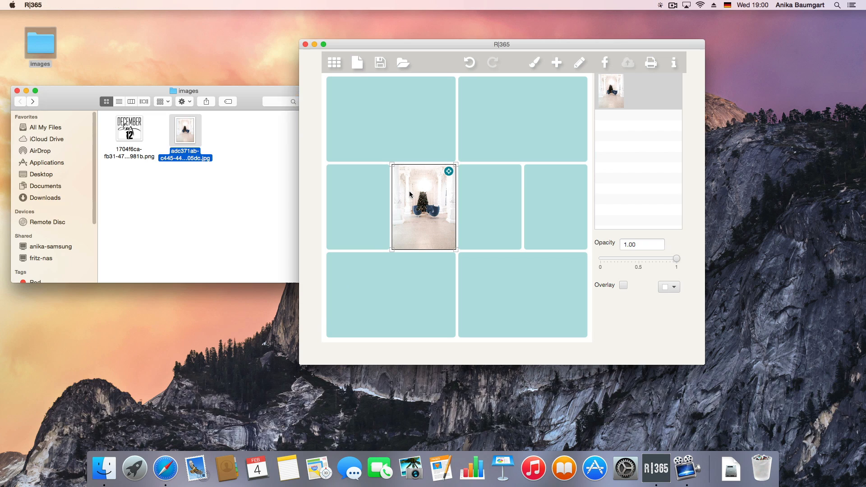
pyautogui.press('BackSpace')
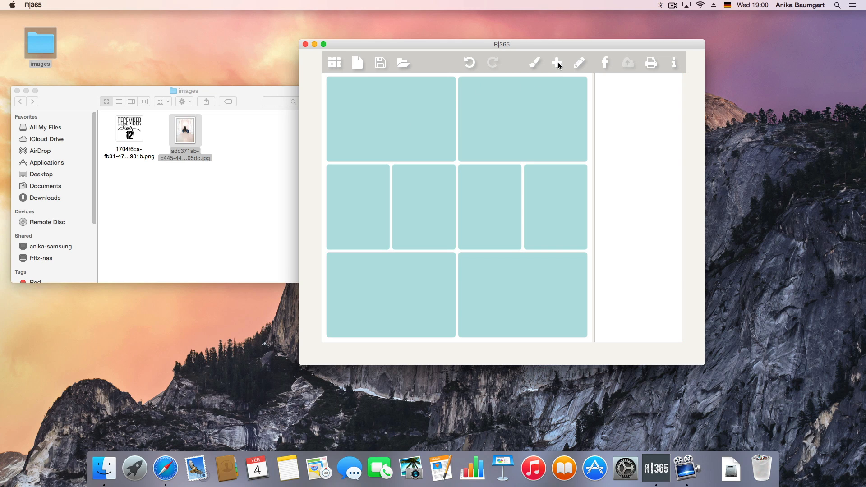
# Step: Select all eight pockets, place the Christmas tree photo across them as one image, and enlarge it to fill the whole layout
pyautogui.moveTo(416, 129)
pyautogui.mouseDown()
pyautogui.moveTo(490, 140)
pyautogui.moveTo(449, 210)
pyautogui.moveTo(393, 211)
pyautogui.moveTo(386, 309)
pyautogui.moveTo(449, 301)
pyautogui.moveTo(510, 264)
pyautogui.moveTo(534, 230)
pyautogui.mouseUp()
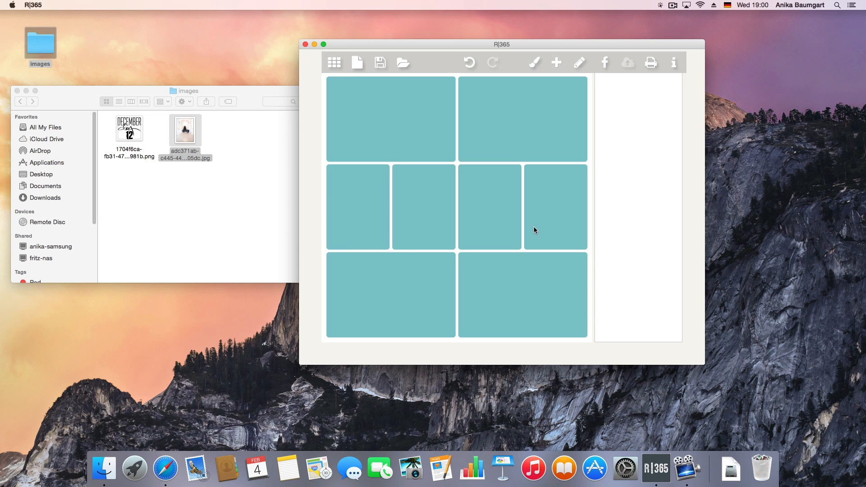
pyautogui.moveTo(186, 137); pyautogui.dragTo(420, 207)
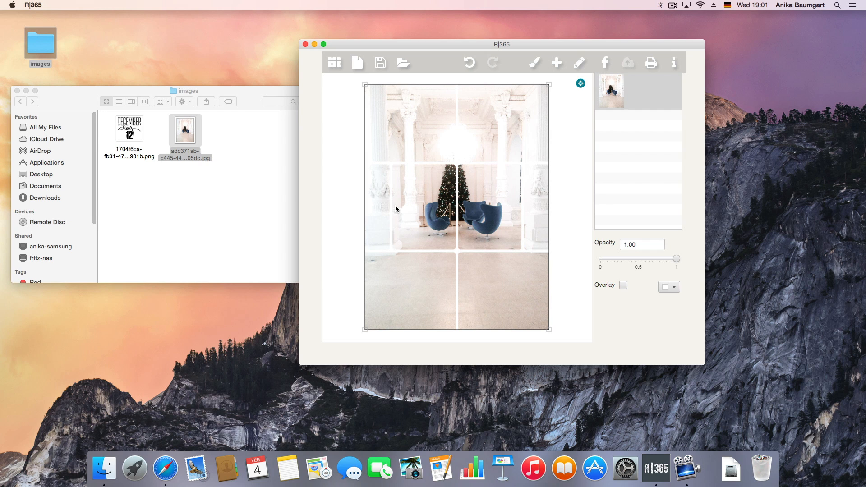
pyautogui.press('ctrl')
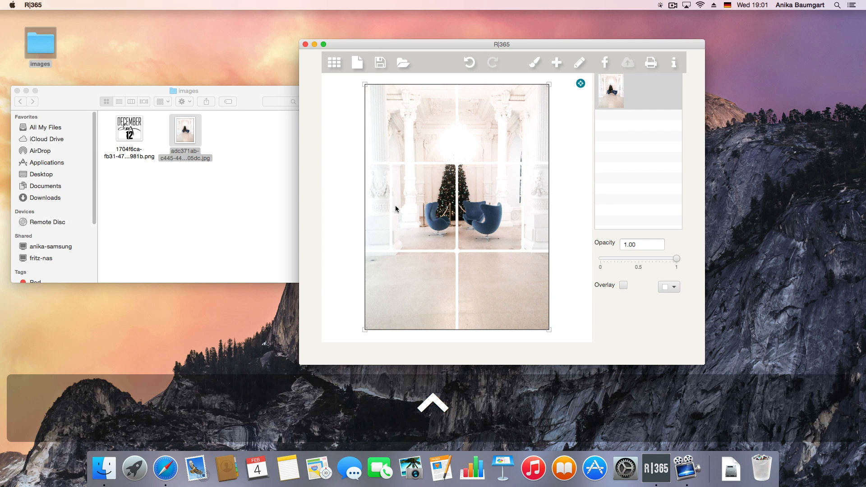
pyautogui.scroll(5, 395, 208)
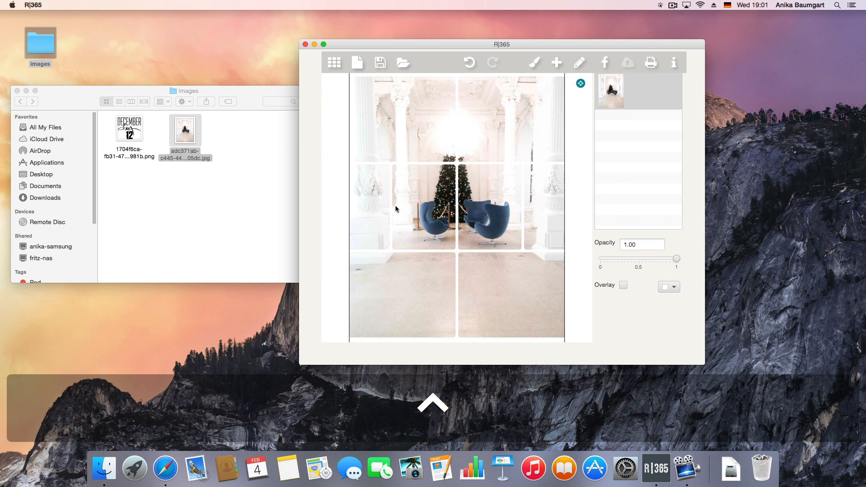
pyautogui.scroll(4, 394, 208)
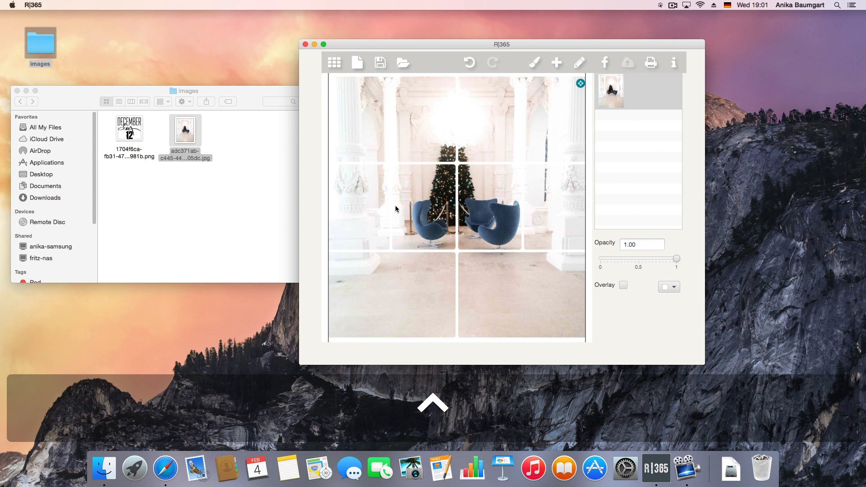
pyautogui.scroll(1, 394, 208)
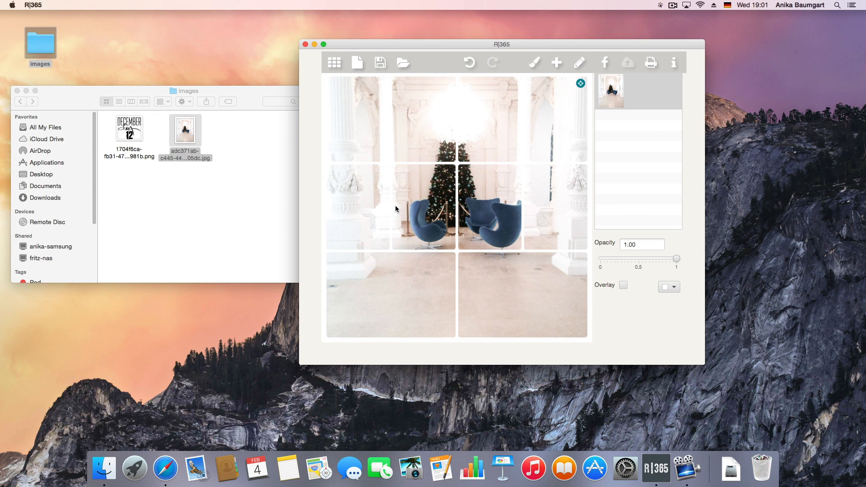
# Step: Shift the photo slightly upward and to the left so the blue chairs sit within the middle row of pockets
pyautogui.scroll(1, 395, 208)
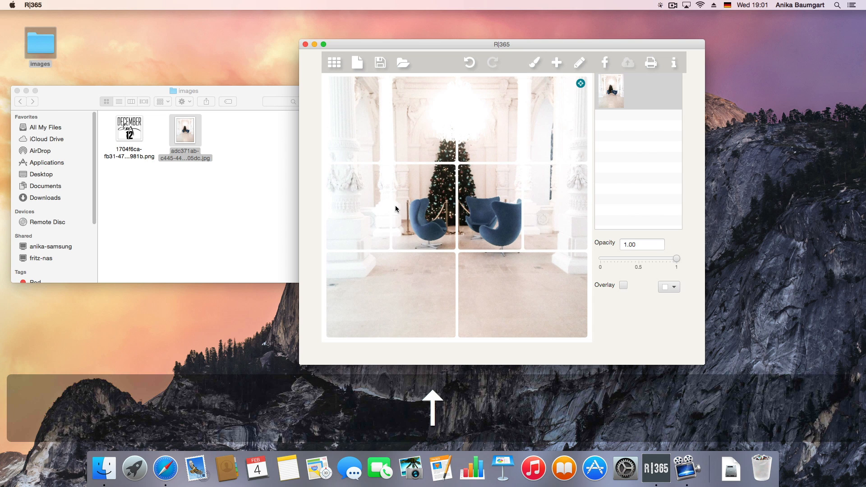
pyautogui.scroll(2, 395, 209)
pyautogui.scroll(1, 395, 209)
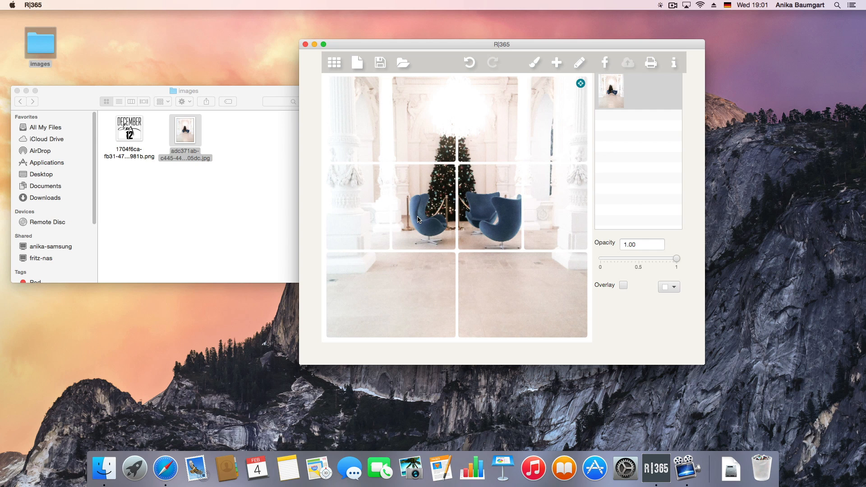
pyautogui.moveTo(418, 219); pyautogui.dragTo(415, 213)
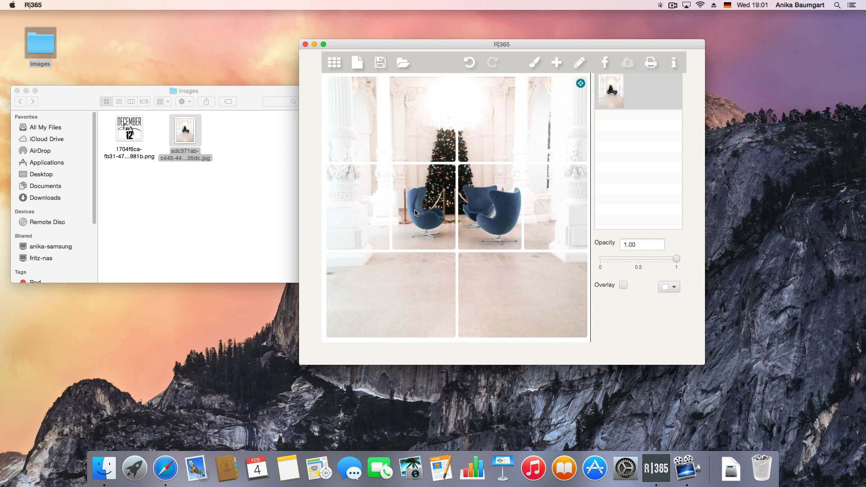
pyautogui.moveTo(415, 213); pyautogui.dragTo(414, 216)
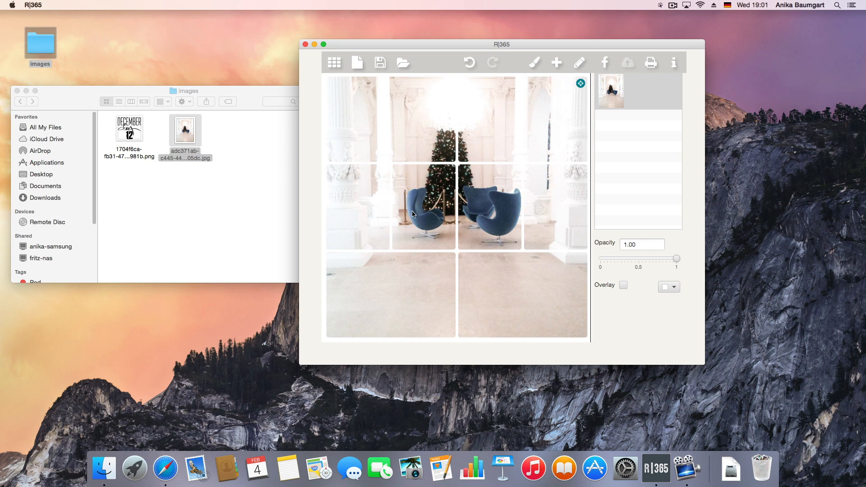
# Step: Browse the available layout templates, including R|365 Dinslaken, and close the chooser without picking one
pyautogui.click(334, 63)
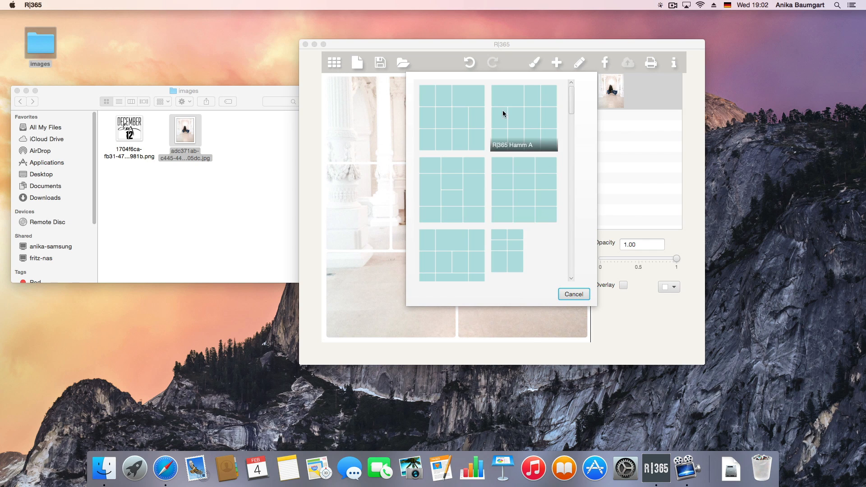
pyautogui.moveTo(569, 106); pyautogui.dragTo(574, 125)
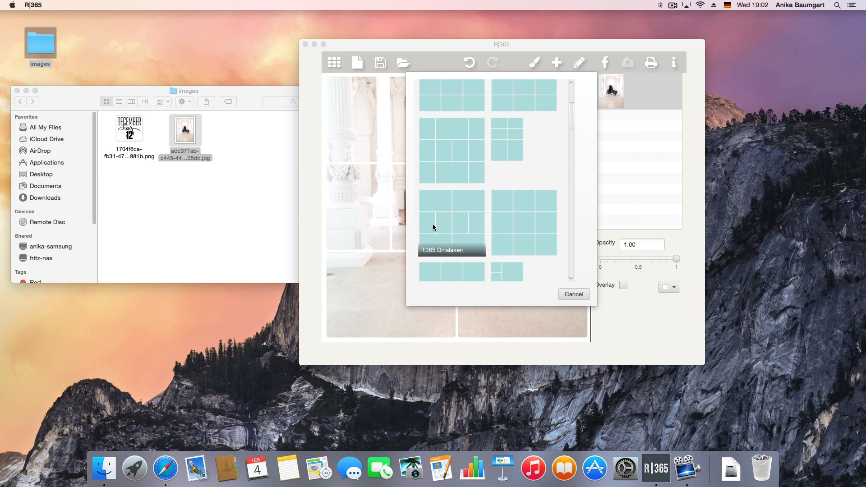
pyautogui.click(567, 297)
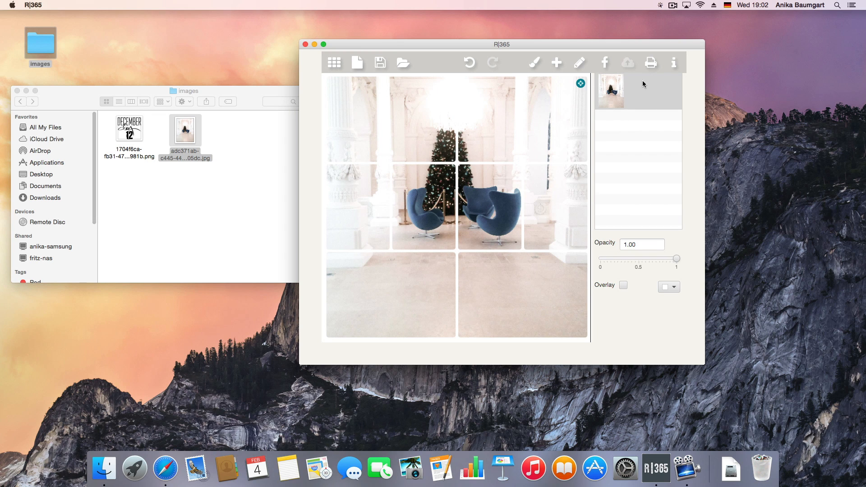
# Step: Export the layout's print files, using "untitled folder" as the output directory
pyautogui.click(651, 64)
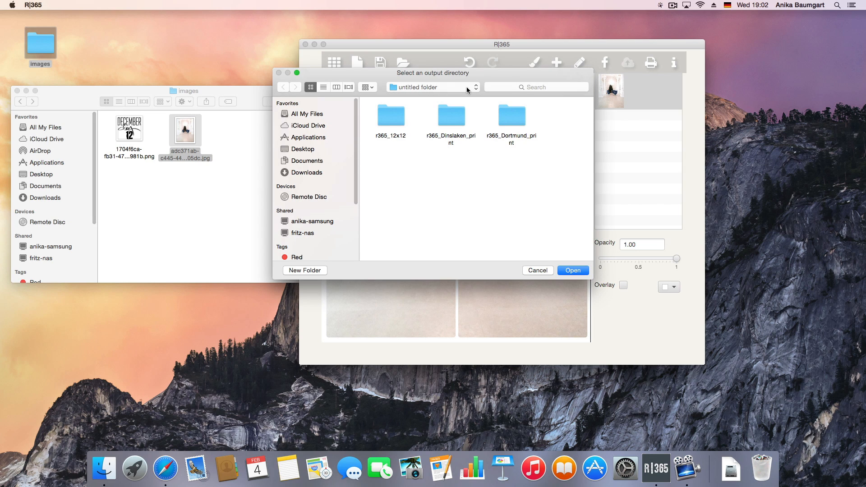
pyautogui.click(565, 268)
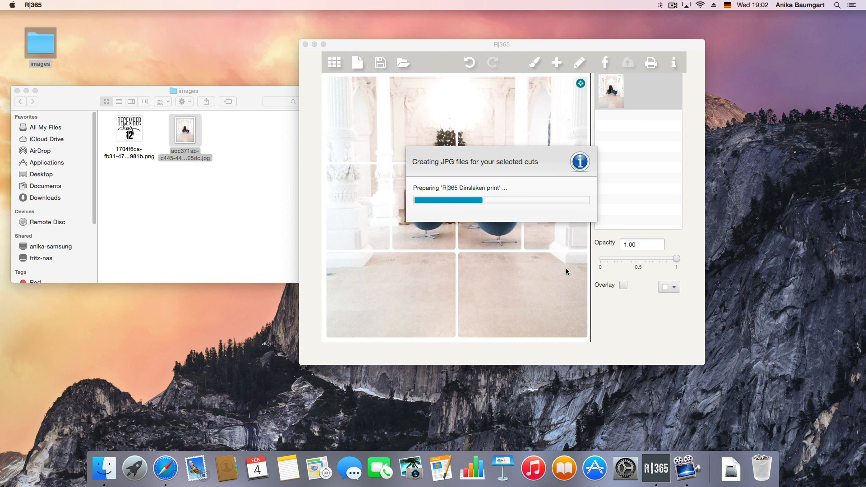
# Step: Open the exported r365_12x12 folder from Documents in Finder, inspect the full-page JPG in Preview and quit Preview
pyautogui.click(45, 186)
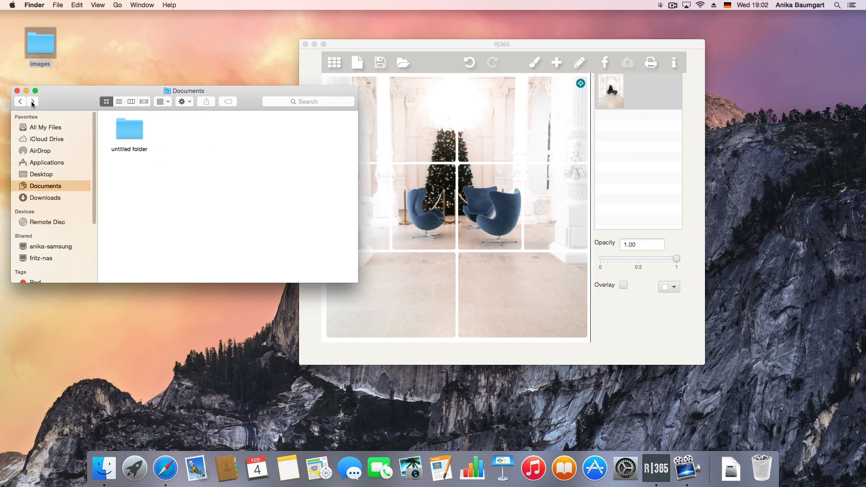
pyautogui.doubleClick(139, 137)
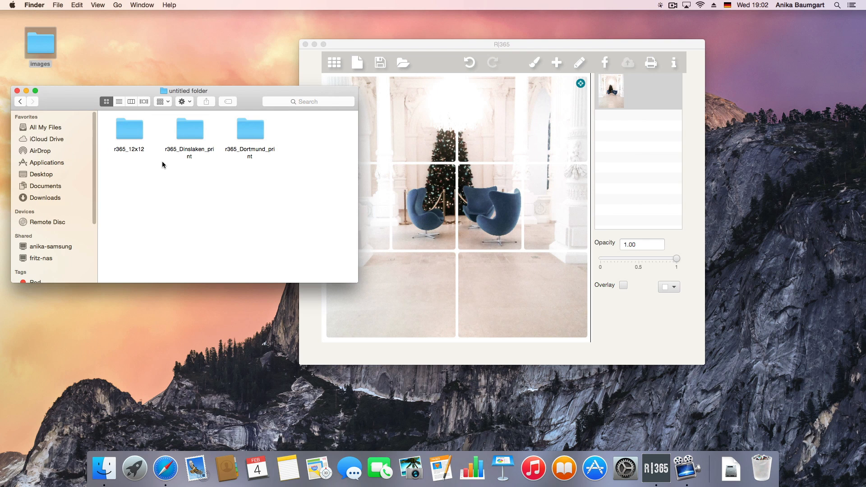
pyautogui.doubleClick(126, 134)
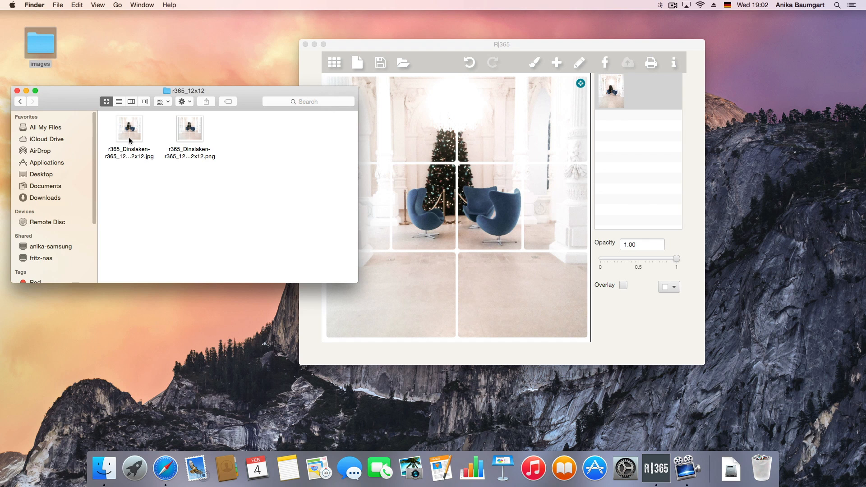
pyautogui.doubleClick(128, 137)
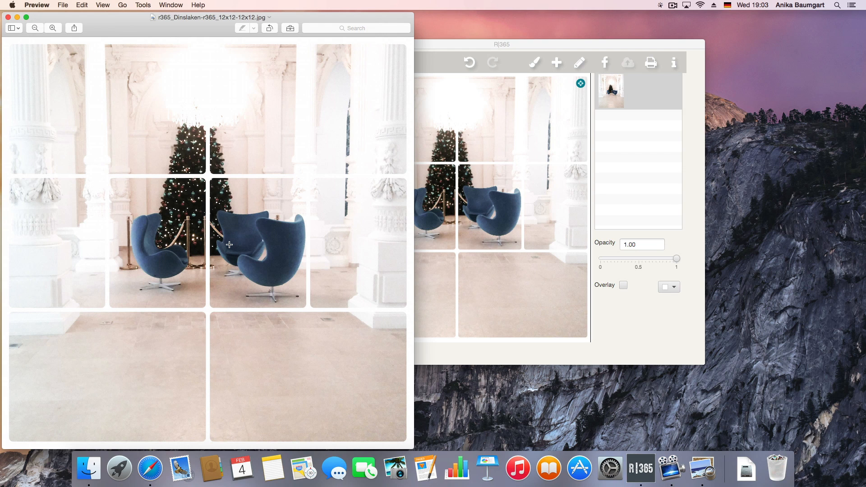
pyautogui.press('super+q')
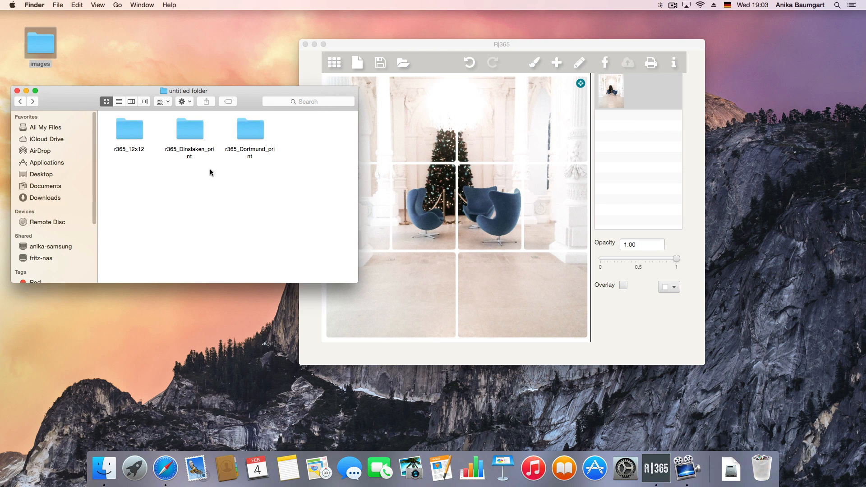
# Step: Open the r365_Dinslaken_print folder and compare the two JPG cuts showing the blue chairs with the layout
pyautogui.doubleClick(192, 139)
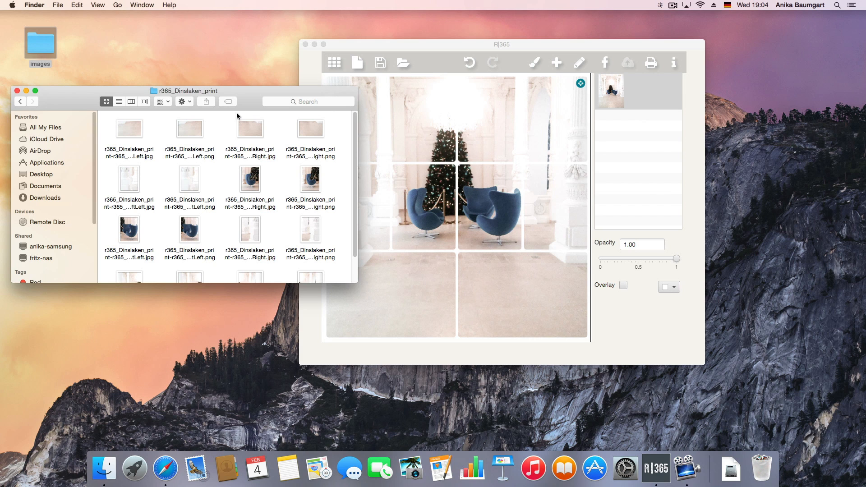
pyautogui.moveTo(238, 94); pyautogui.dragTo(193, 68)
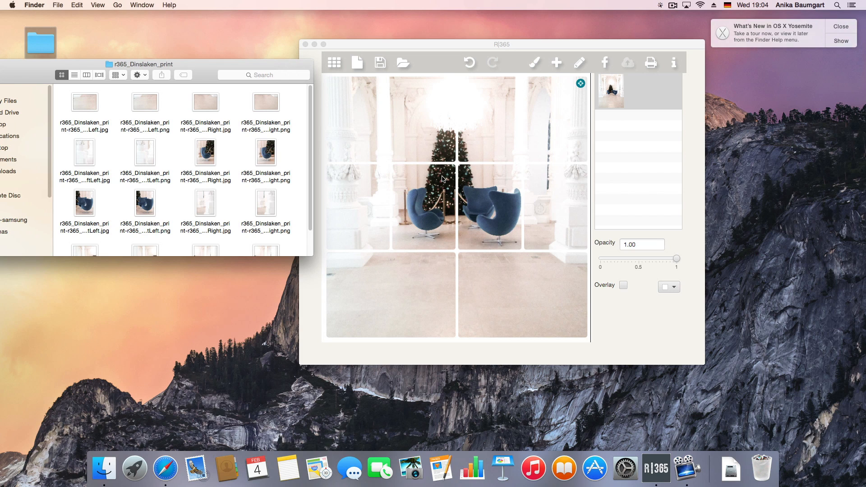
pyautogui.click(204, 162)
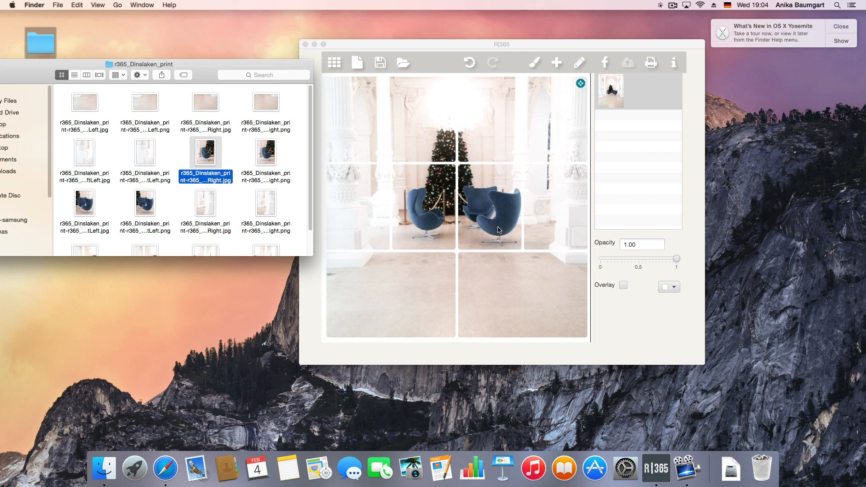
pyautogui.click(87, 220)
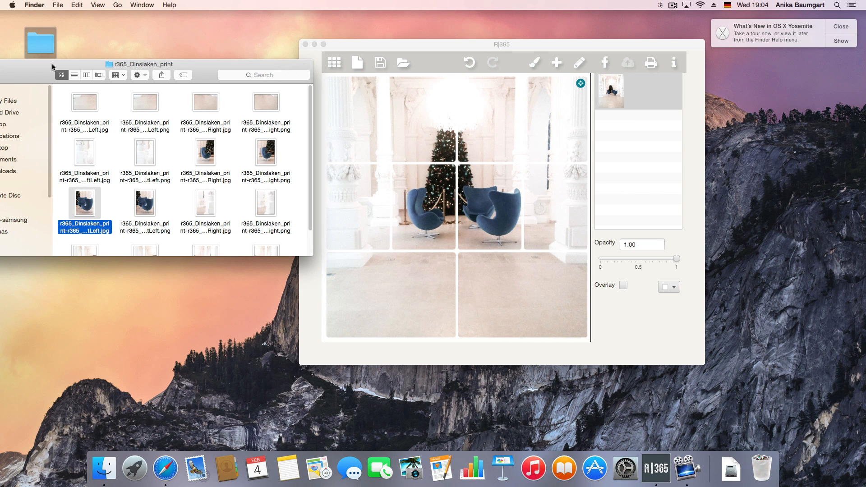
# Step: Open the r365_Dortmund_print folder and inspect the middleRight JPG cut at full size, closing it when done
pyautogui.moveTo(53, 66); pyautogui.dragTo(94, 69)
pyautogui.click(22, 77)
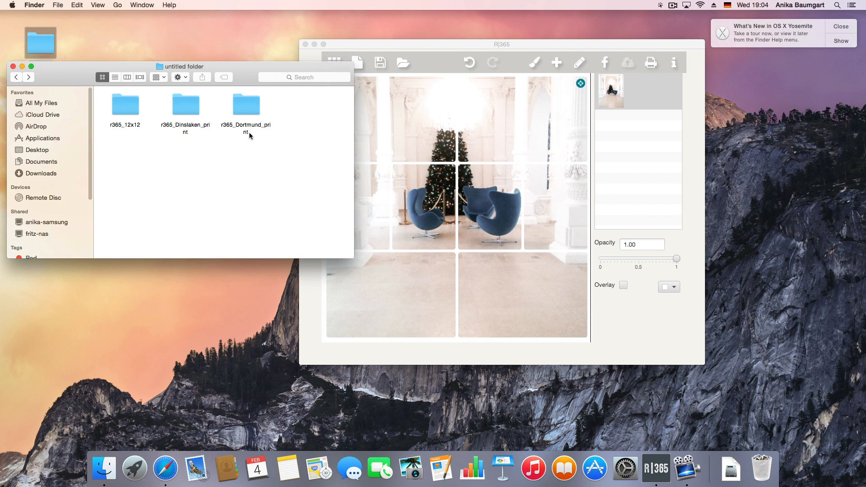
pyautogui.doubleClick(250, 116)
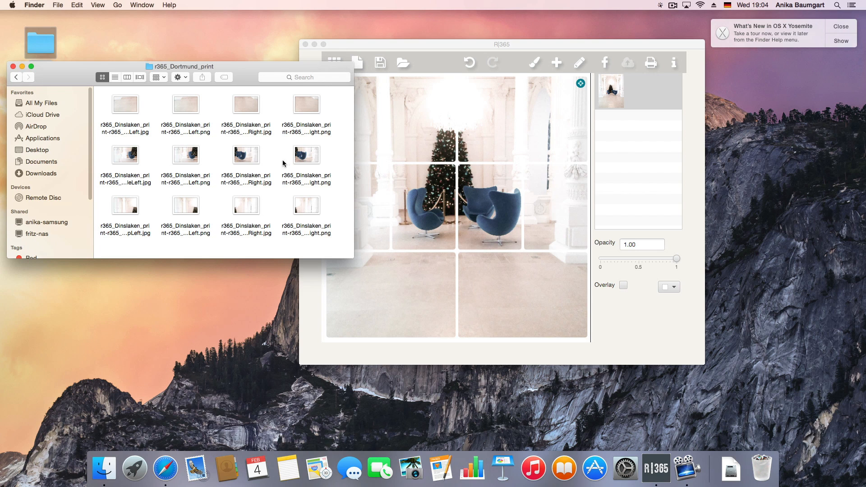
pyautogui.click(488, 195)
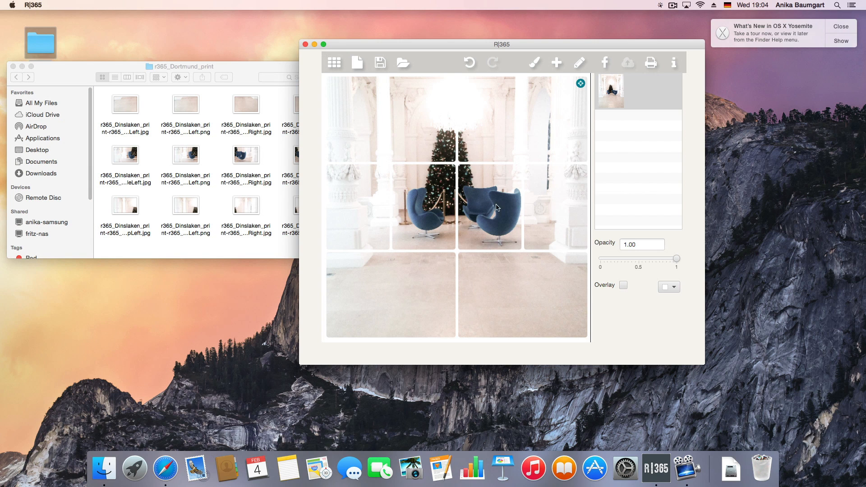
pyautogui.click(243, 161)
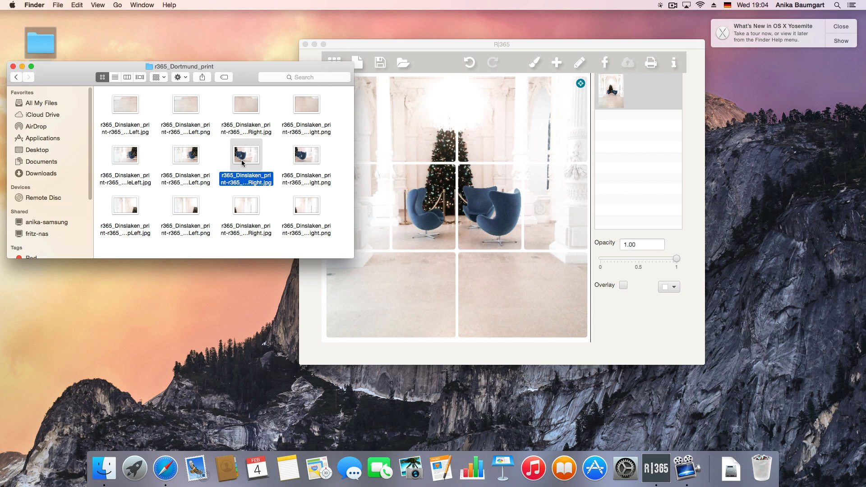
pyautogui.doubleClick(242, 161)
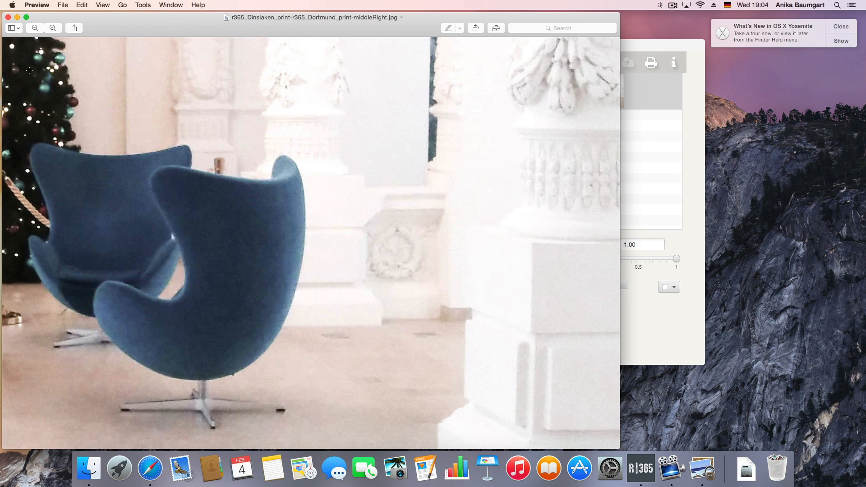
pyautogui.click(8, 18)
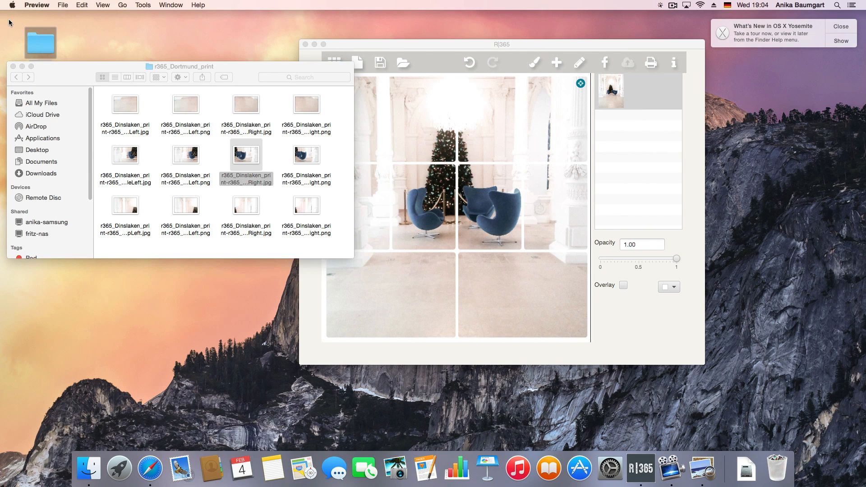
# Step: Return to R|365, add a text box reading "Vienna" in the lower-right pocket of the page, and delete it again
pyautogui.click(467, 42)
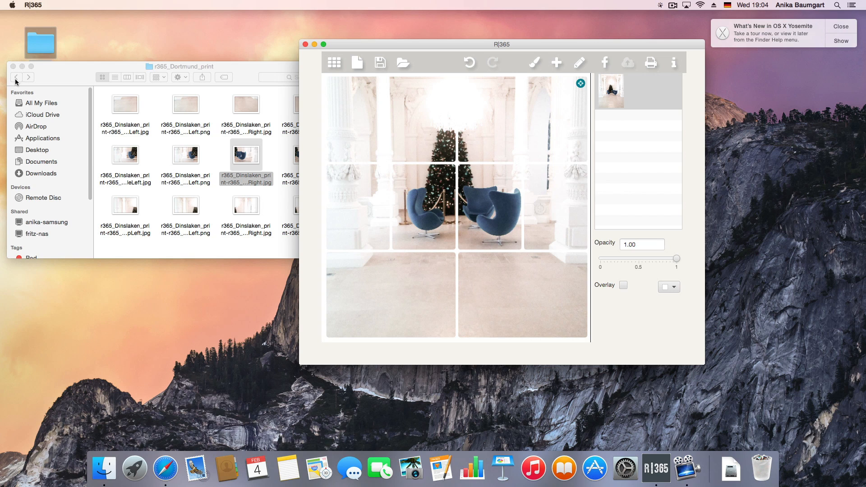
pyautogui.click(579, 64)
pyautogui.moveTo(474, 266); pyautogui.dragTo(571, 330)
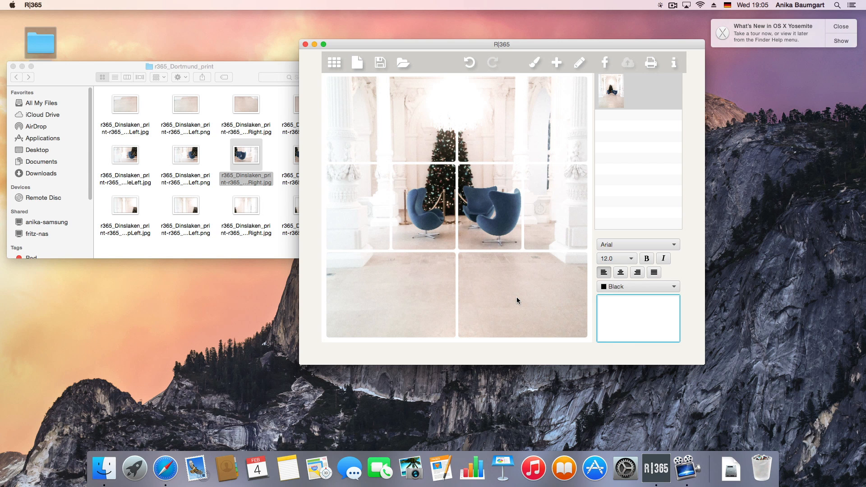
pyautogui.write('Vienna')
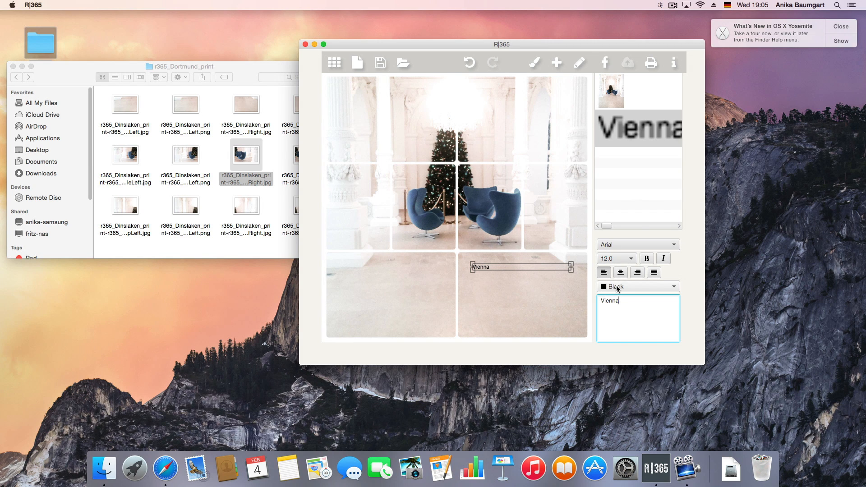
pyautogui.click(570, 292)
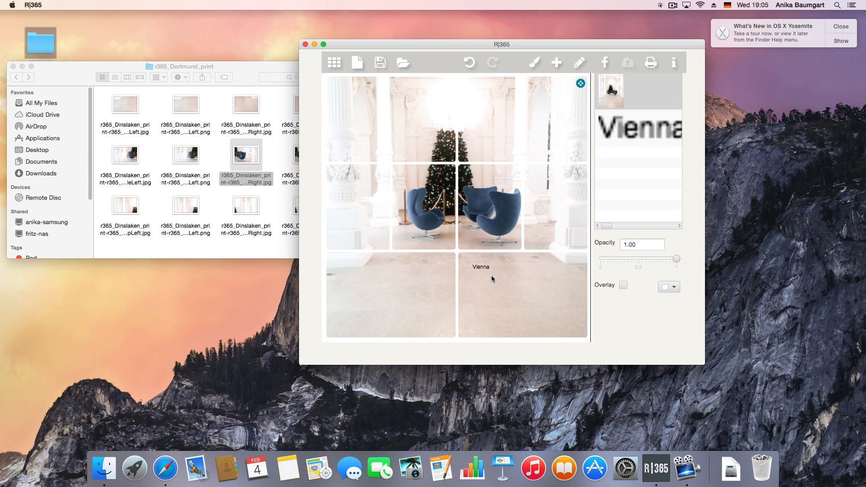
pyautogui.click(654, 139)
pyautogui.press('BackSpace')
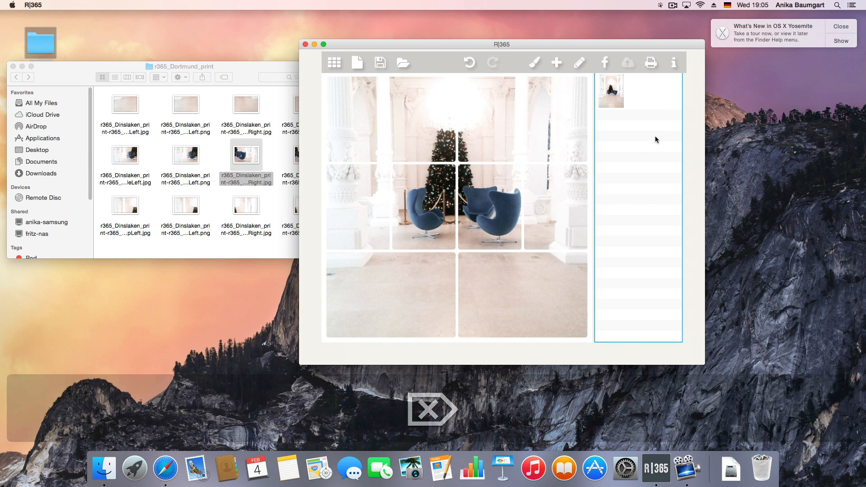
# Step: Go back to the images folder in Finder and place the "DECEMBER day 12" PNG in the R|365 page's lower-right pocket
pyautogui.click(16, 77)
pyautogui.click(16, 78)
pyautogui.click(16, 77)
pyautogui.click(16, 77)
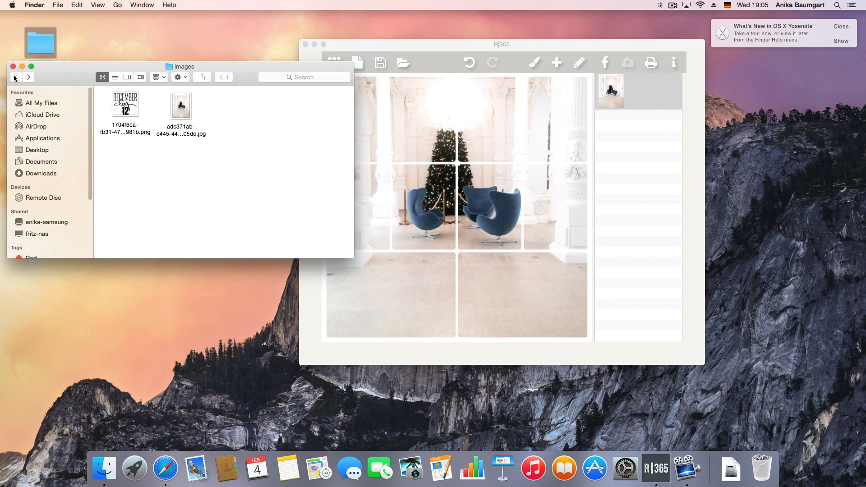
pyautogui.moveTo(122, 107); pyautogui.dragTo(561, 303)
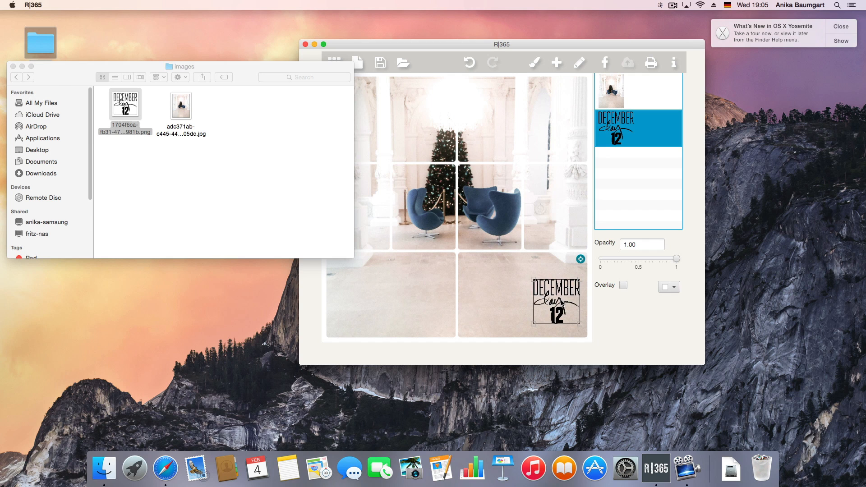
# Step: Scale the "DECEMBER day 12" graphic down and move it slightly higher within the lower-right pocket
pyautogui.keyDown('ctrl'); pyautogui.click(561, 303); pyautogui.keyUp('ctrl')
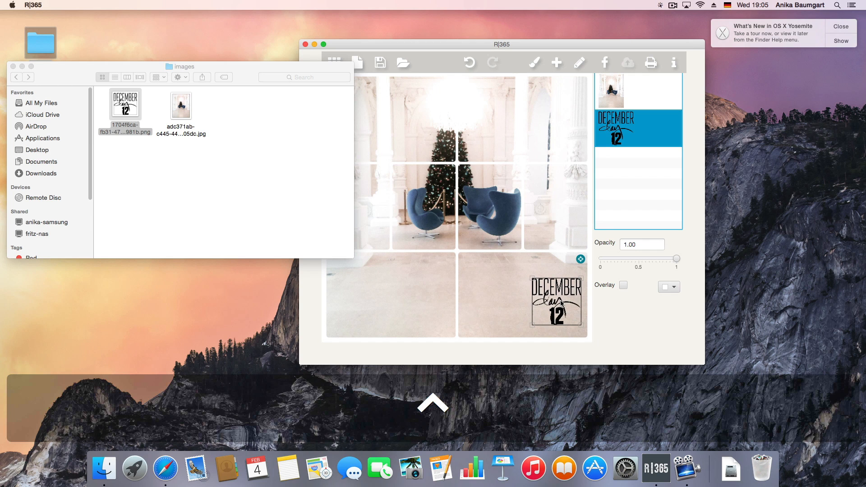
pyautogui.scroll(-5, 560, 303)
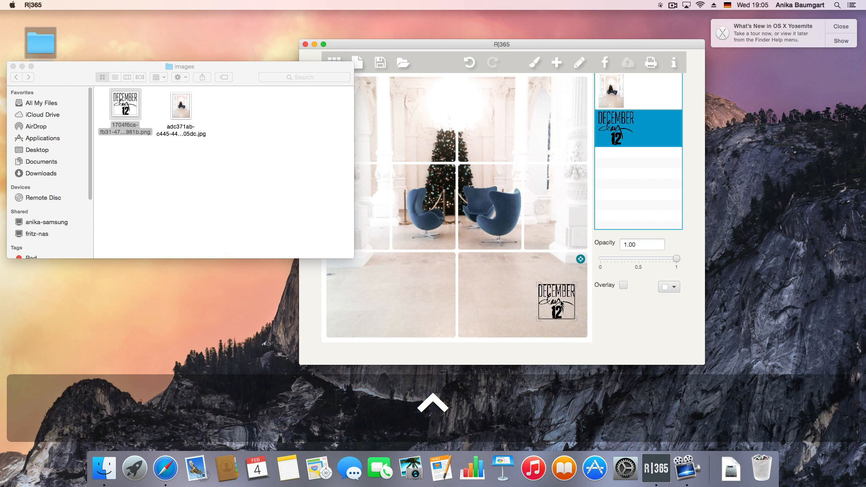
pyautogui.moveTo(560, 303); pyautogui.dragTo(556, 293)
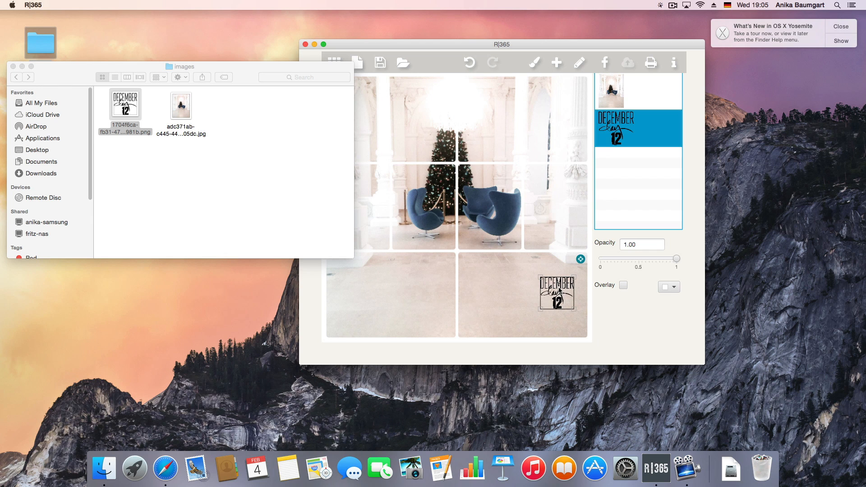
# Step: Close the images folder window, enable Overlay for the "DECEMBER day 12" graphic, and deselect it
pyautogui.click(13, 67)
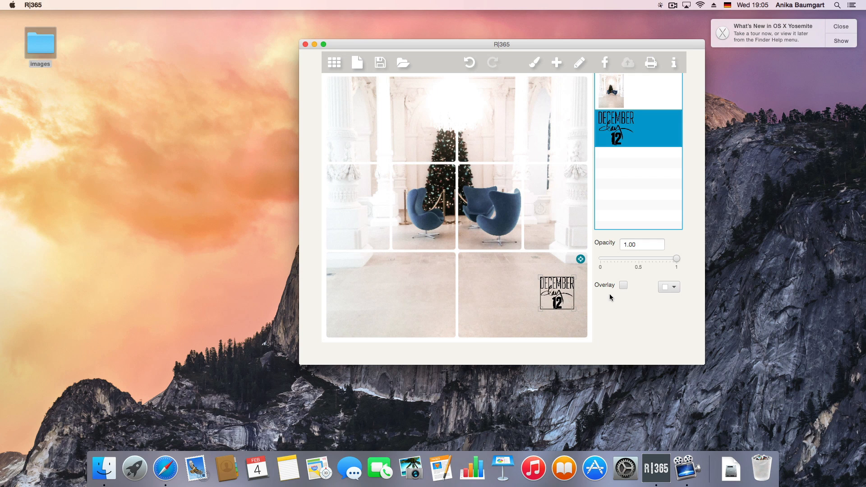
pyautogui.click(623, 285)
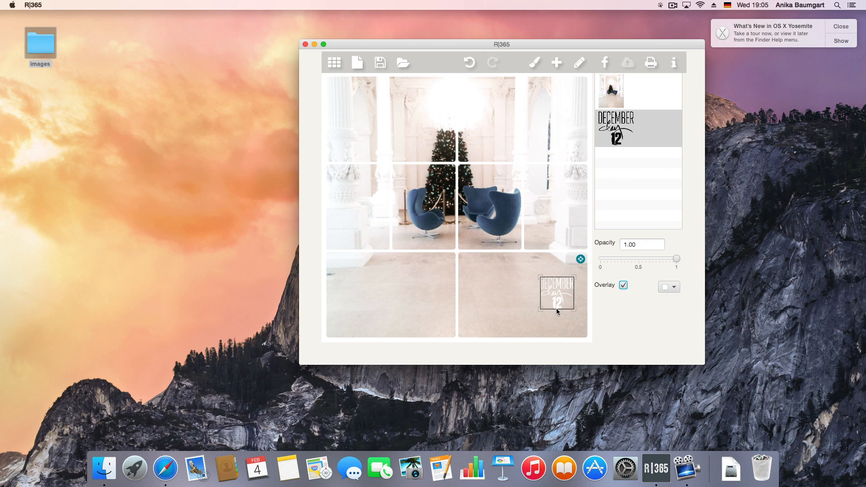
pyautogui.click(526, 286)
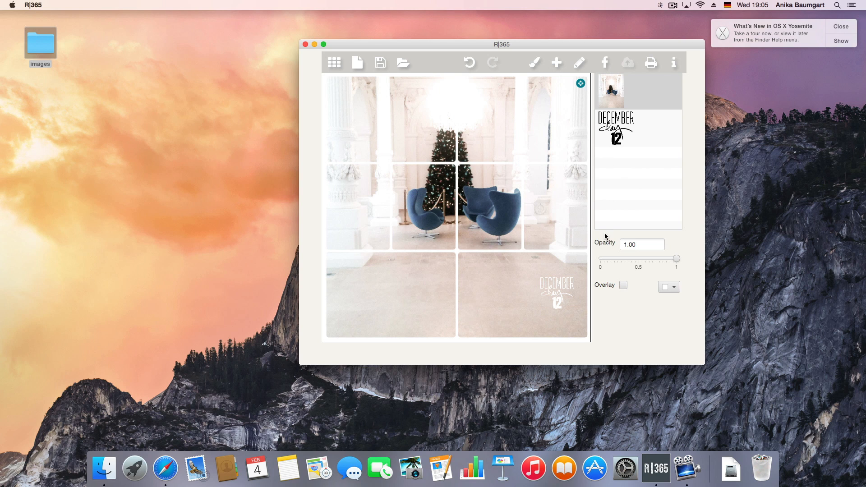
# Step: Enlarge the "DECEMBER day 12" overlay slightly, shift it a little toward the lower-right pocket's centre, and deselect it
pyautogui.click(647, 138)
pyautogui.moveTo(558, 302); pyautogui.dragTo(557, 311)
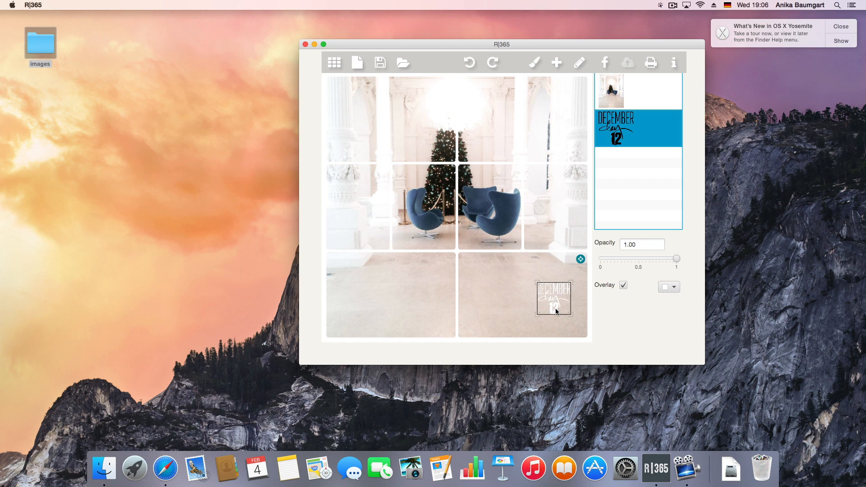
pyautogui.moveTo(553, 303); pyautogui.dragTo(553, 306)
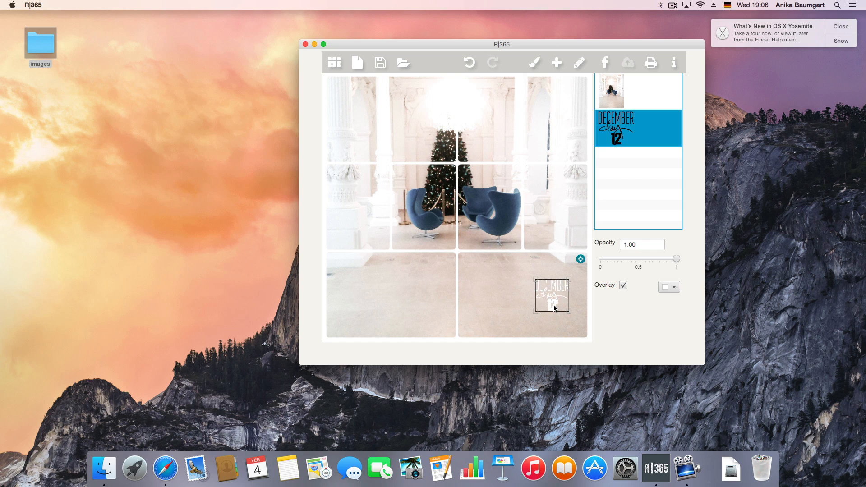
pyautogui.scroll(-2, 553, 309)
pyautogui.scroll(2, 554, 308)
pyautogui.moveTo(555, 309); pyautogui.dragTo(553, 307)
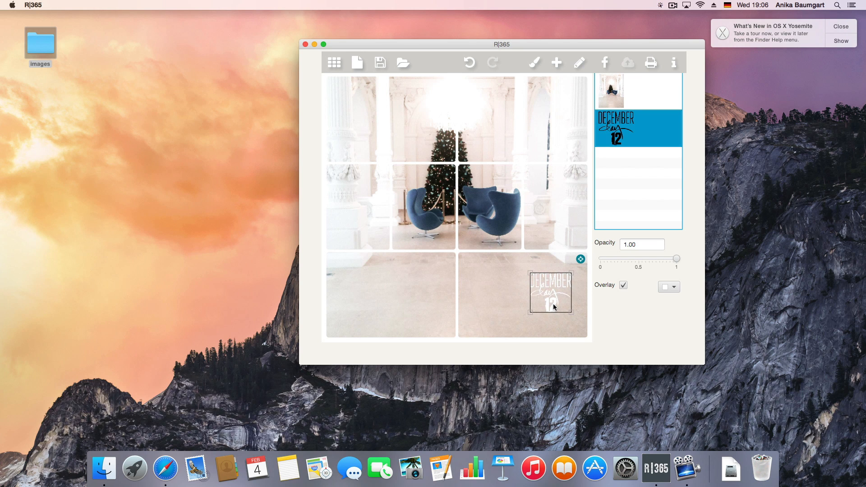
pyautogui.click(577, 305)
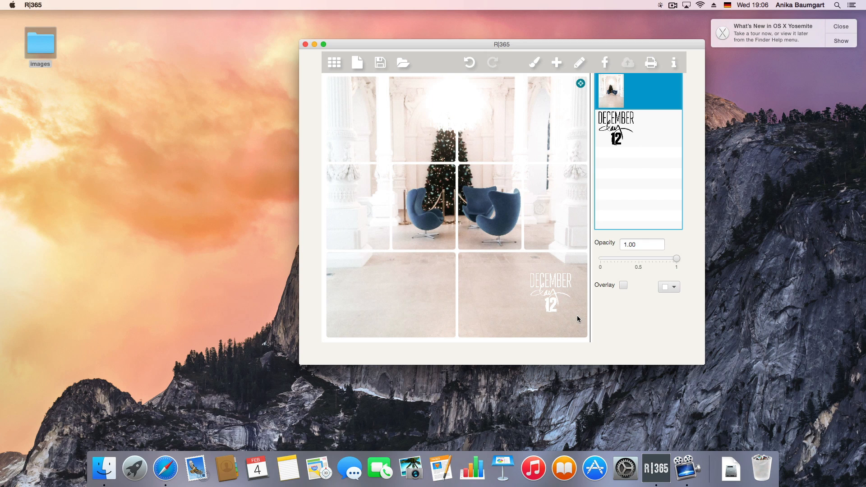